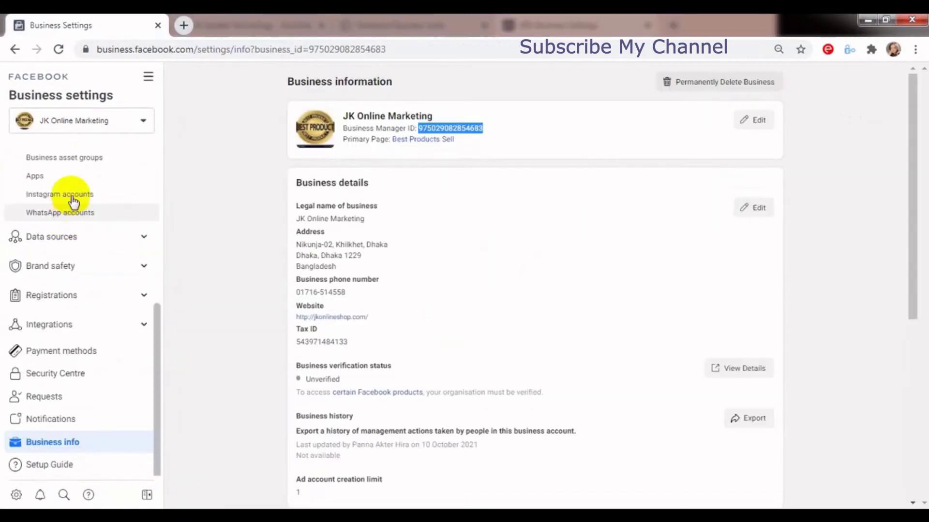
Step: Examine the shared Health & Beauty Tips page in JK Online Marketing's pages and view it on facebook.com
scroll(158, 327, up, 3)
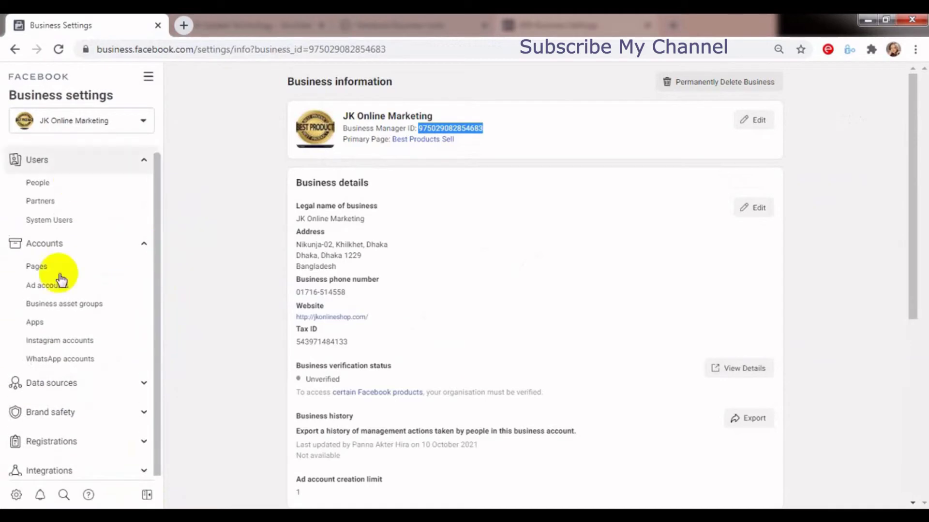
click(60, 268)
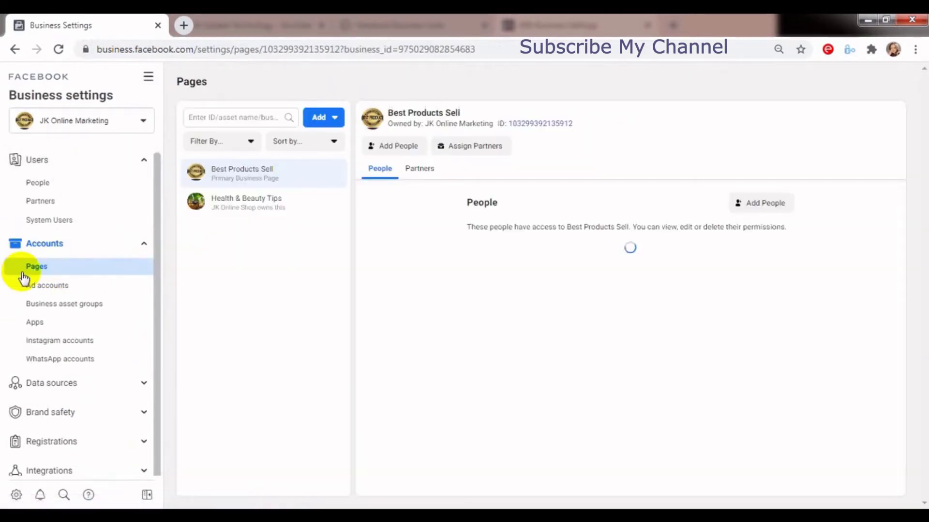
click(261, 212)
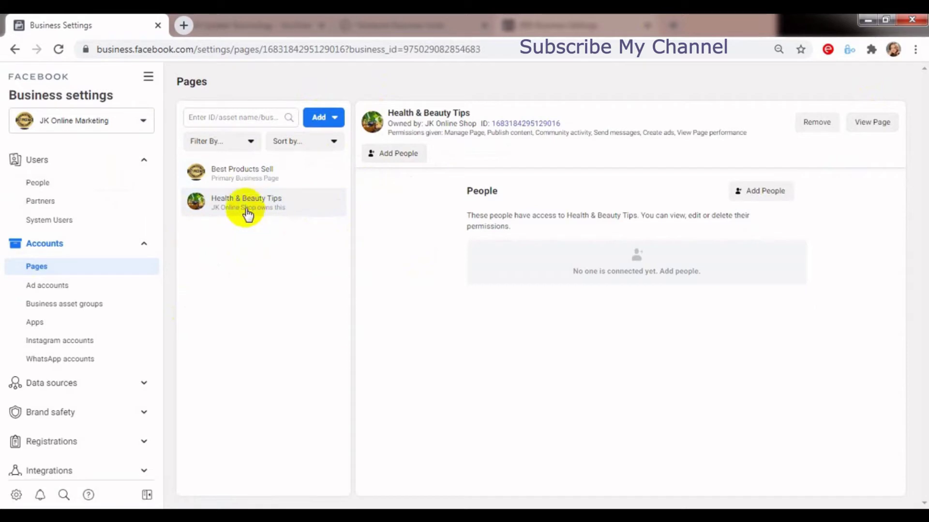
click(864, 127)
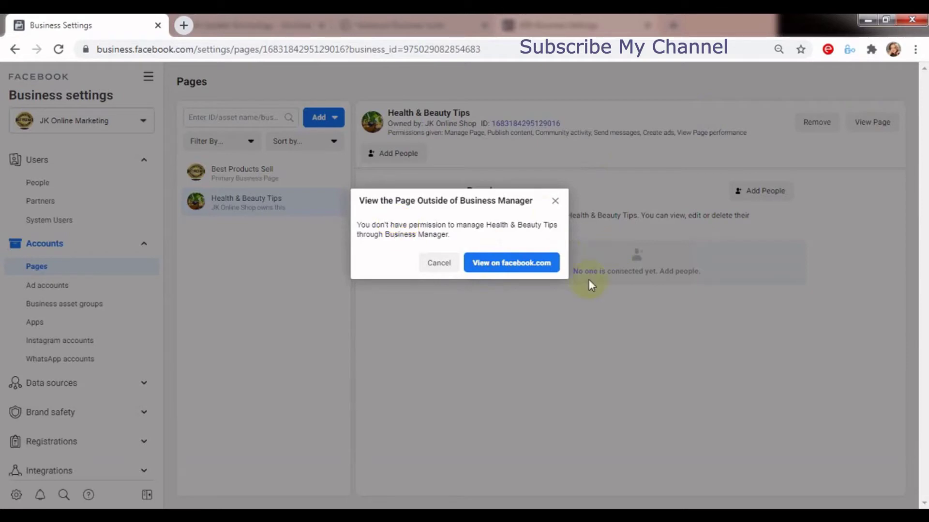
click(521, 265)
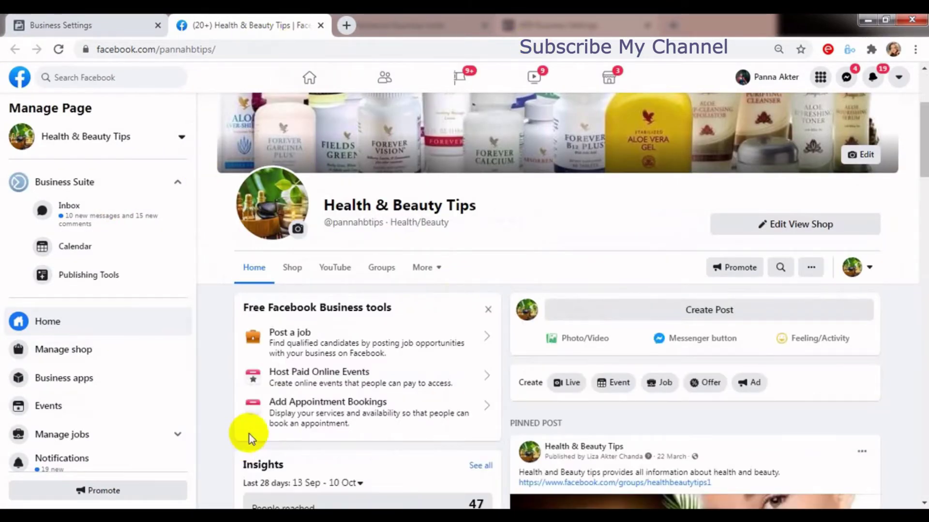
click(320, 26)
click(554, 199)
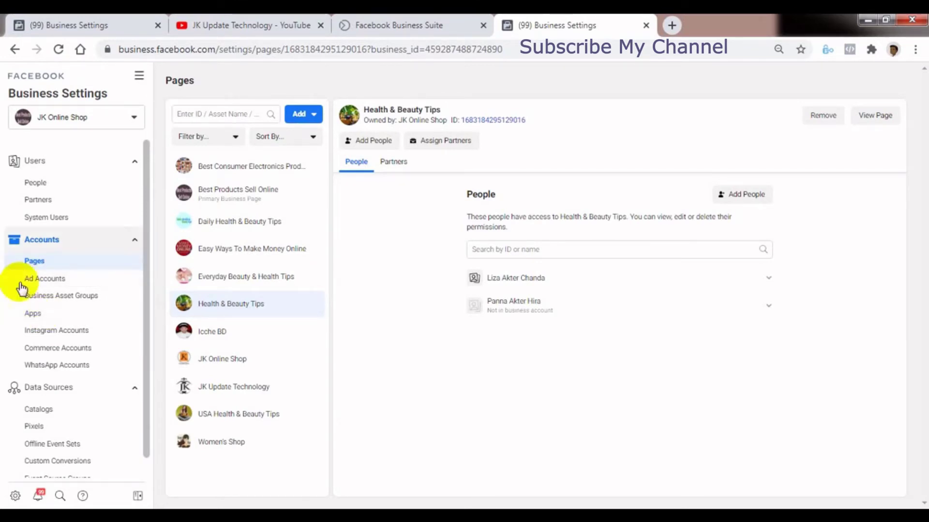
Step: Share JK Online Shop's ppppp123 app with JK Online Marketing using its business ID and View insights access, and check the partner's apps
click(37, 313)
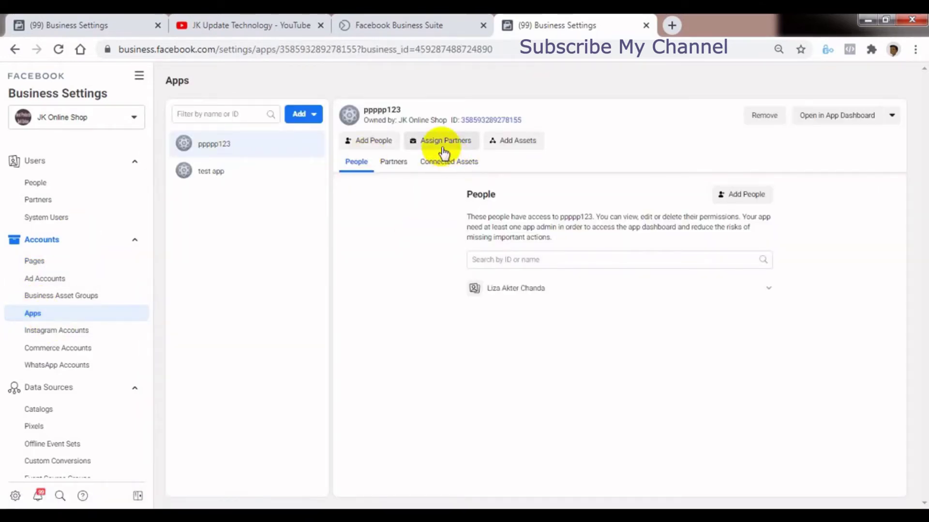
click(431, 145)
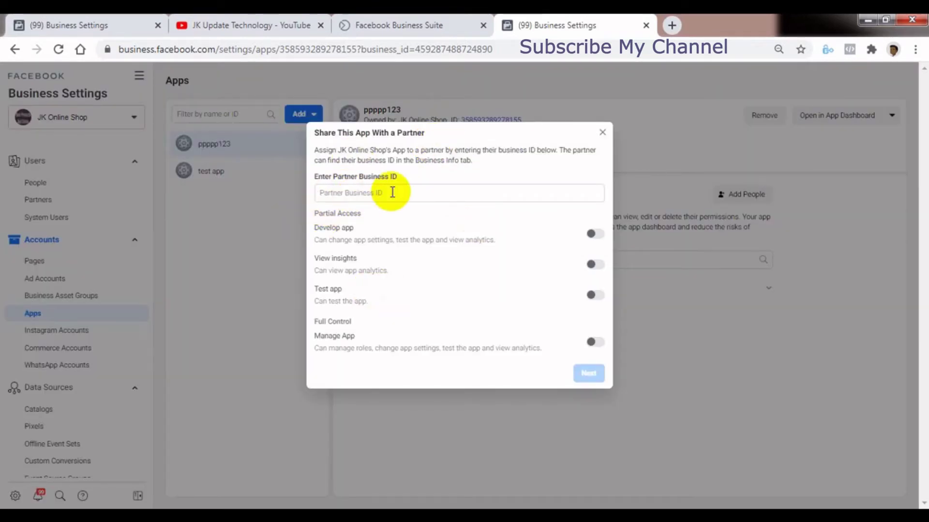
click(340, 194)
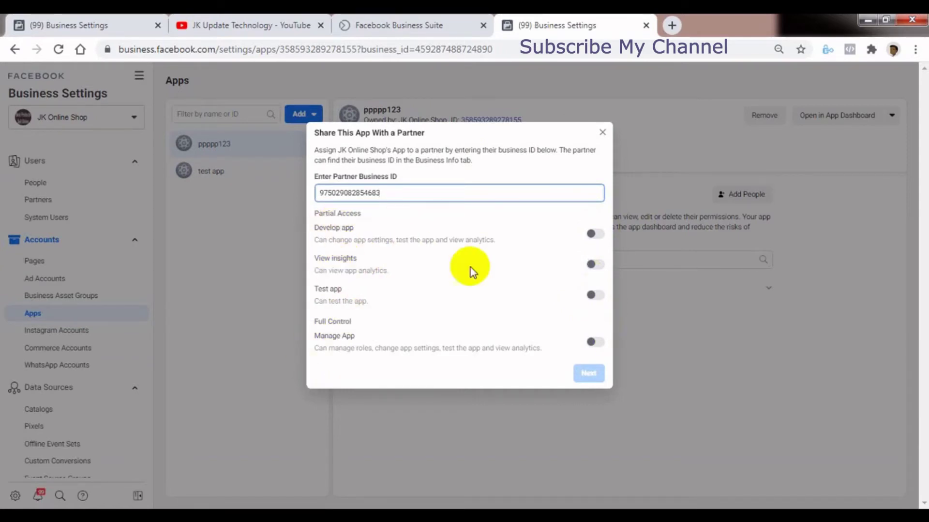
click(591, 265)
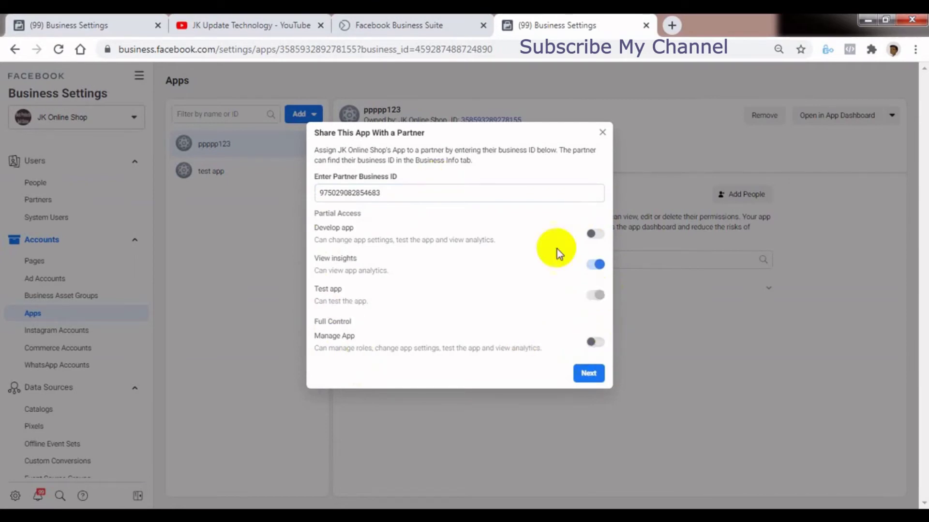
click(590, 374)
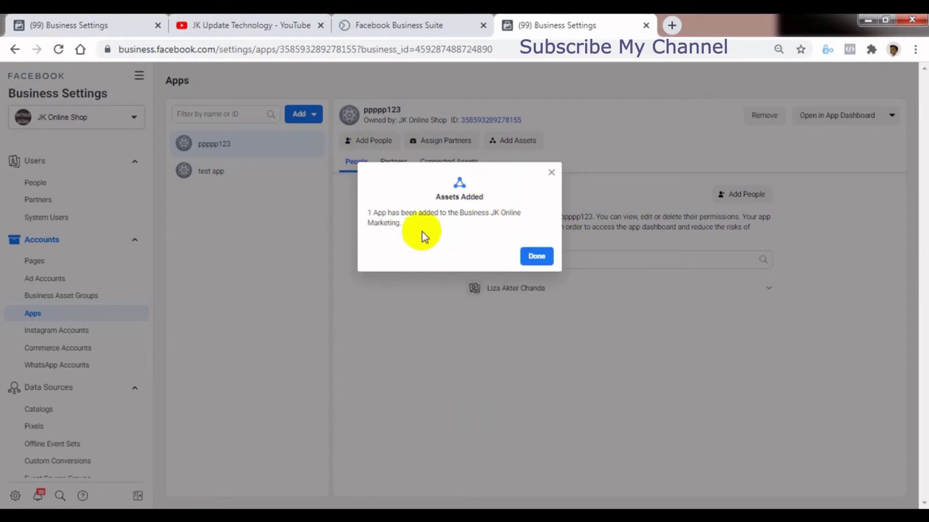
click(536, 257)
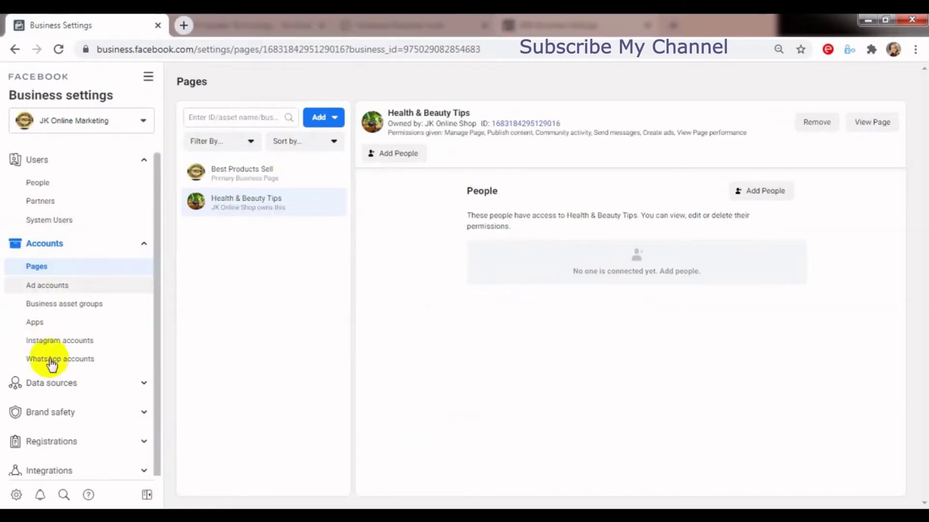
click(55, 327)
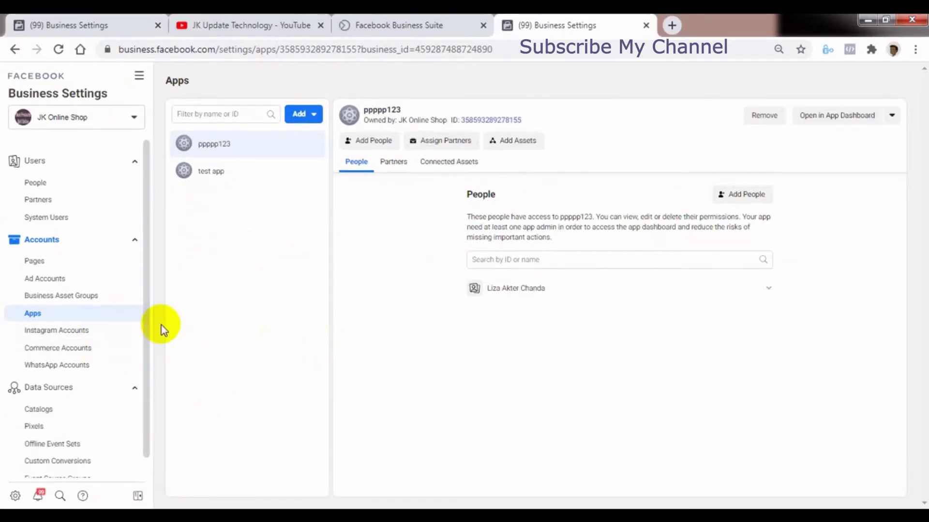
click(70, 331)
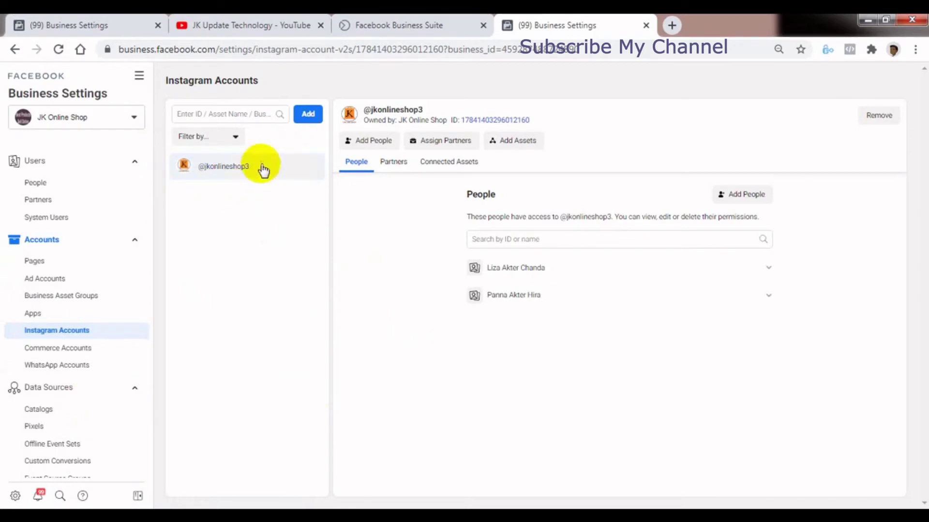
click(446, 141)
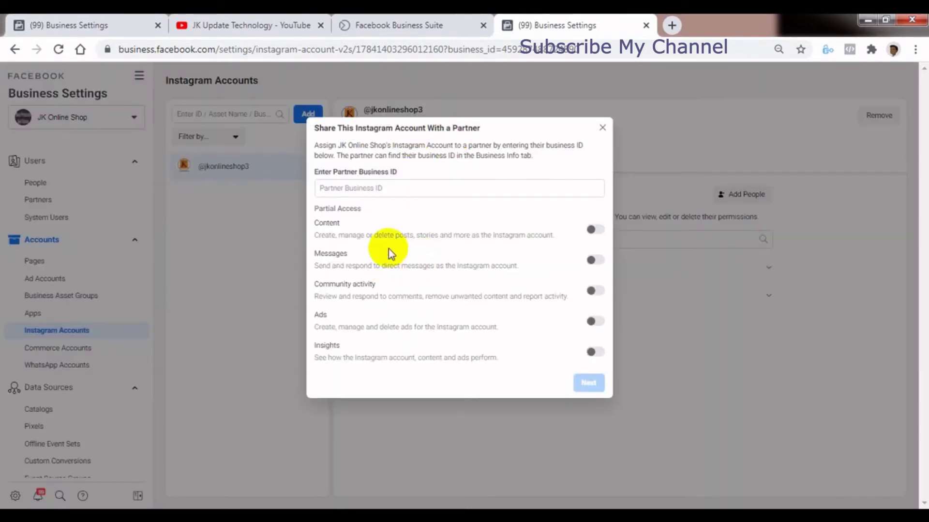
click(346, 188)
key(ctrl+v)
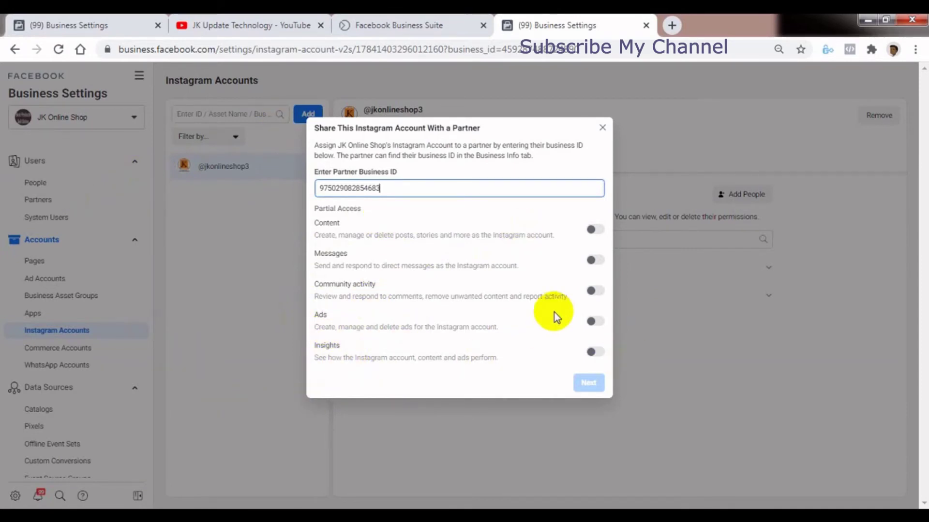
click(595, 322)
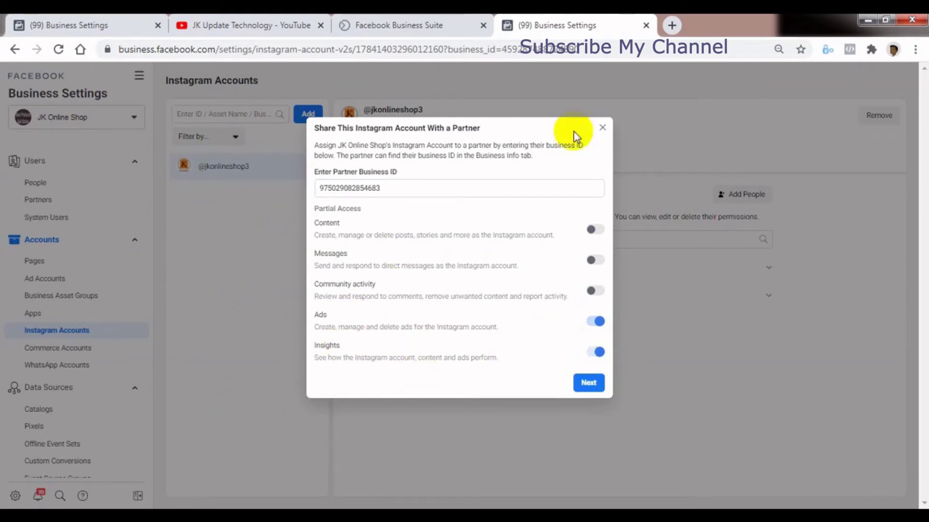
click(590, 383)
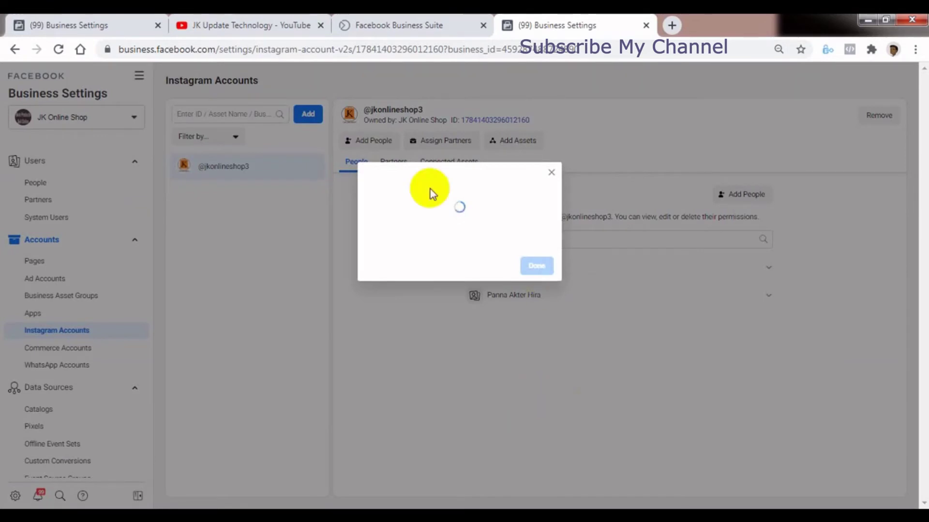
click(532, 263)
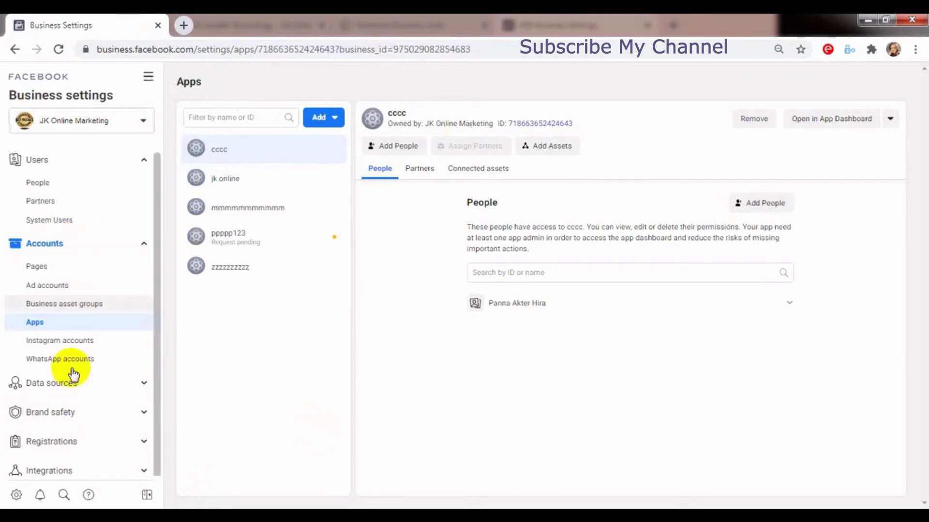
click(58, 343)
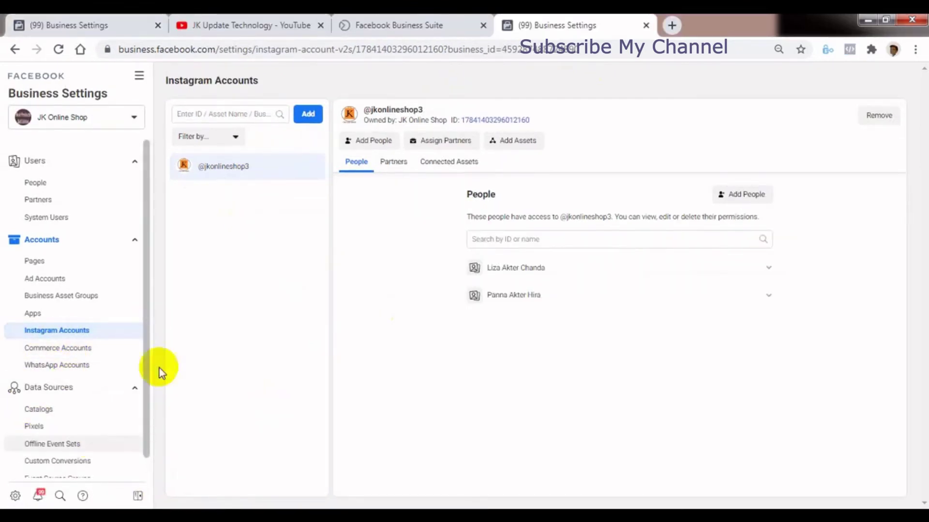
Step: Share the Best Technology Related Products catalog with the business partner by entering their business ID and granting Manage catalog access
click(48, 410)
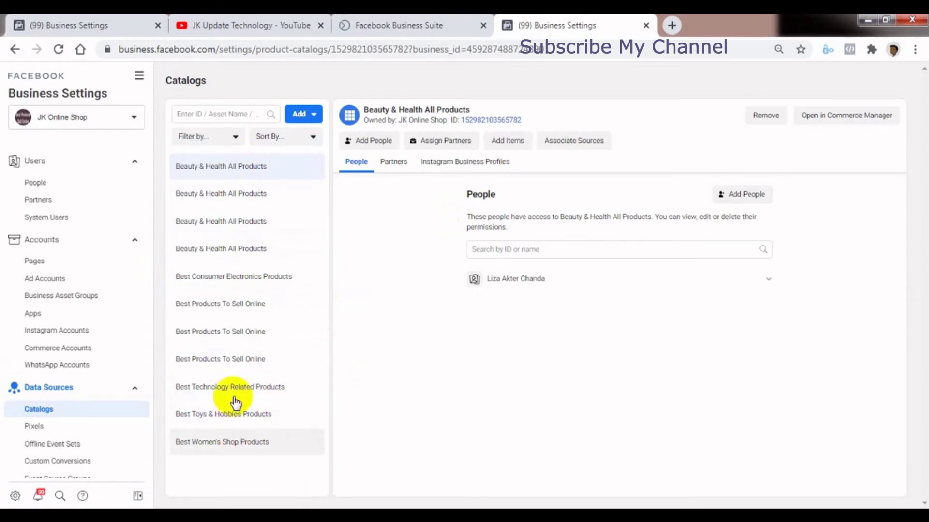
click(259, 397)
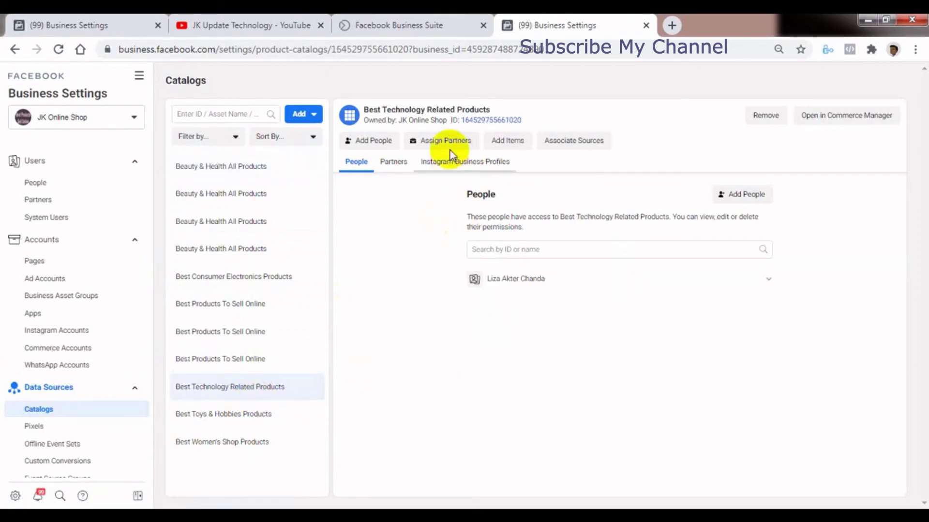
click(446, 142)
click(379, 235)
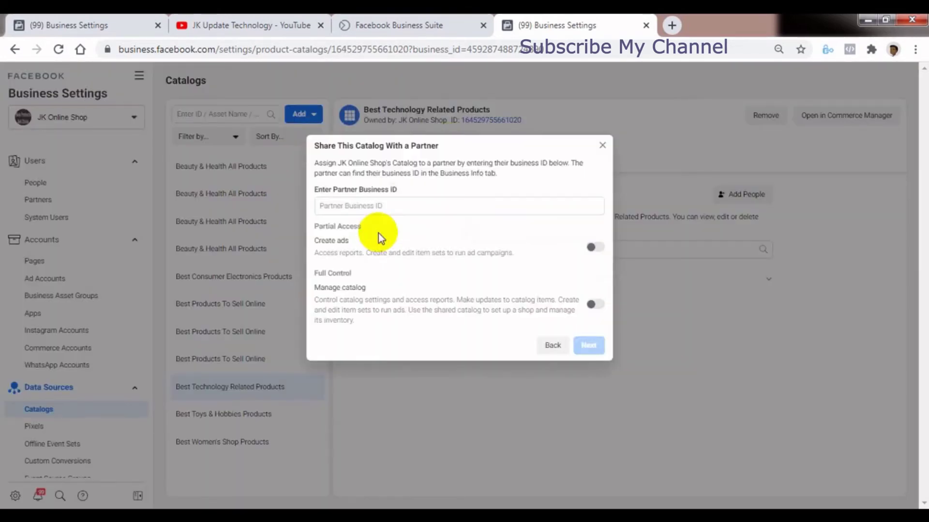
click(369, 206)
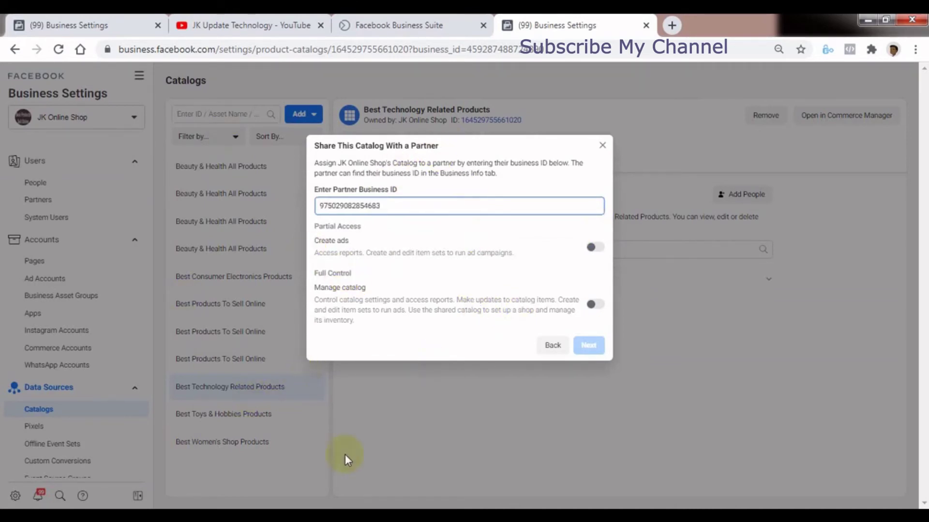
click(592, 309)
click(589, 346)
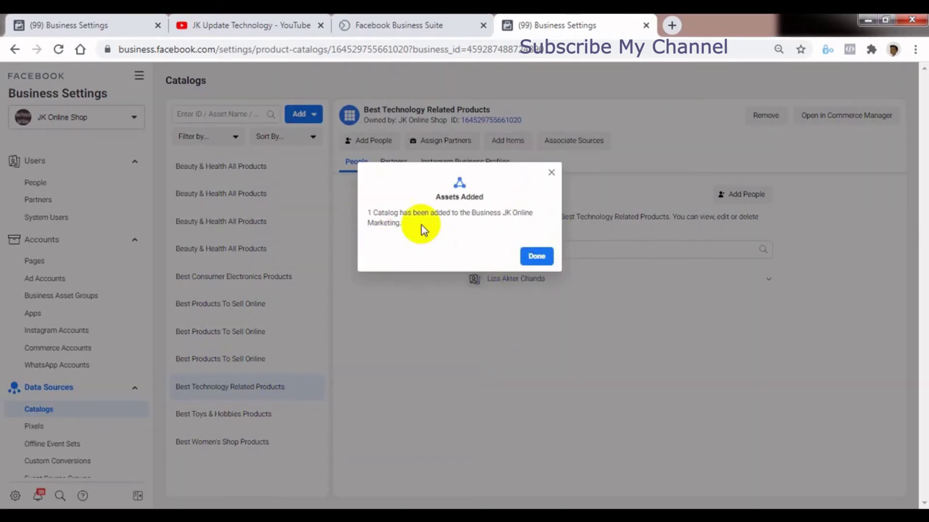
click(539, 260)
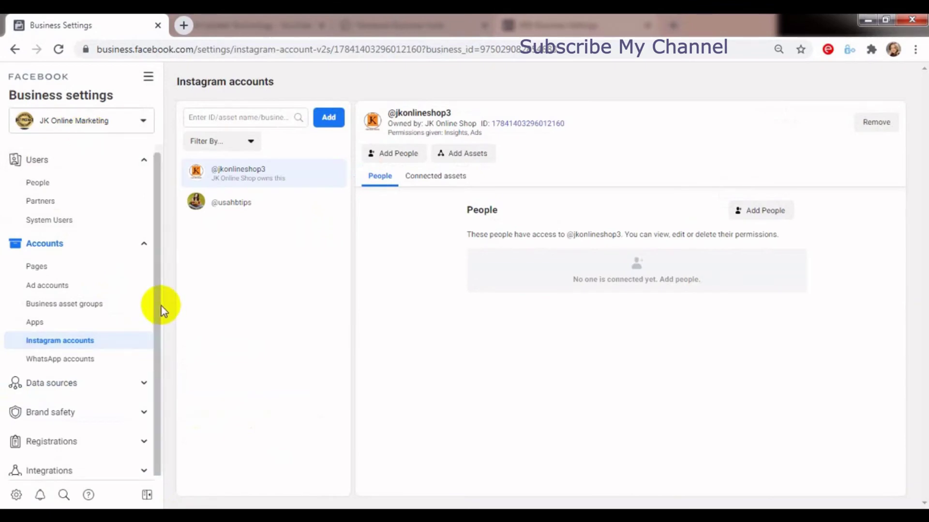
Step: Check the catalogues under JK Online Marketing's data sources for the shared catalogue
drag(161, 325, 173, 363)
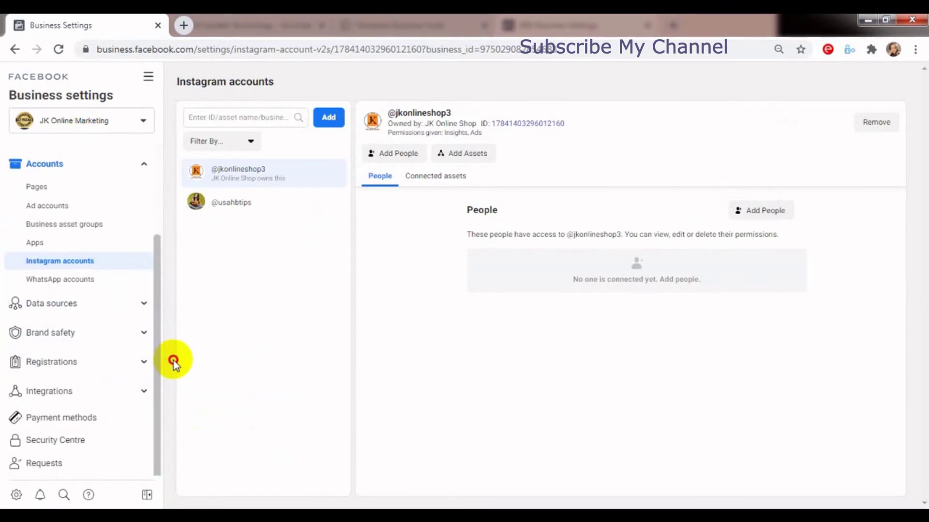
click(80, 295)
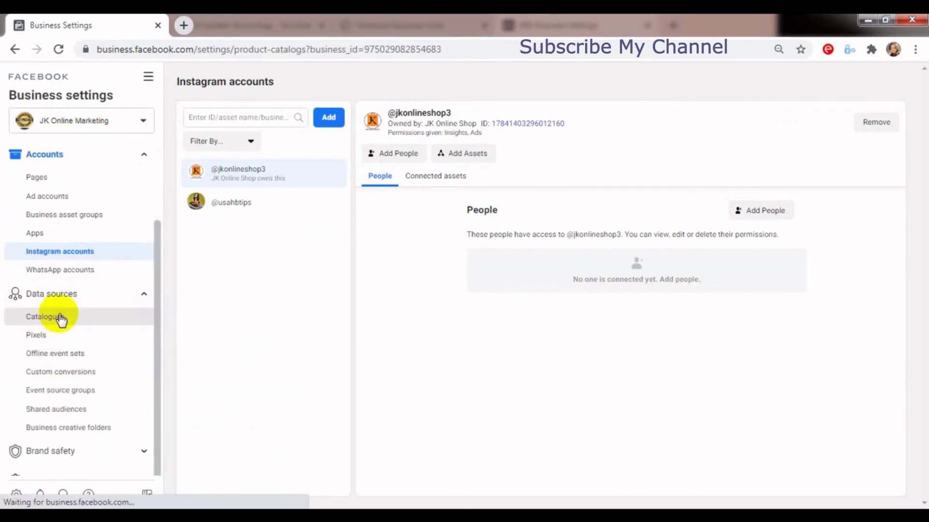
click(60, 318)
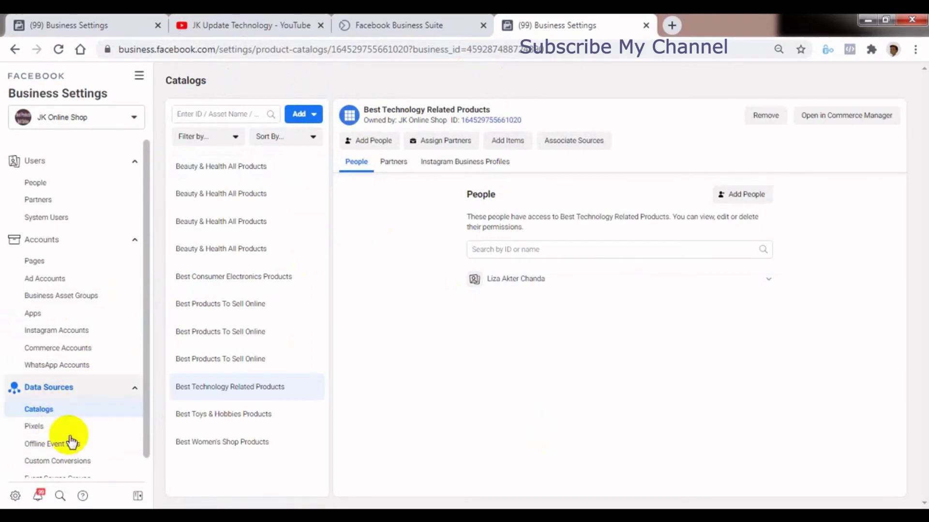
Step: Share JK Online Shop's women store pixel with the partner by entering their business ID and granting Manage Pixel access
click(35, 427)
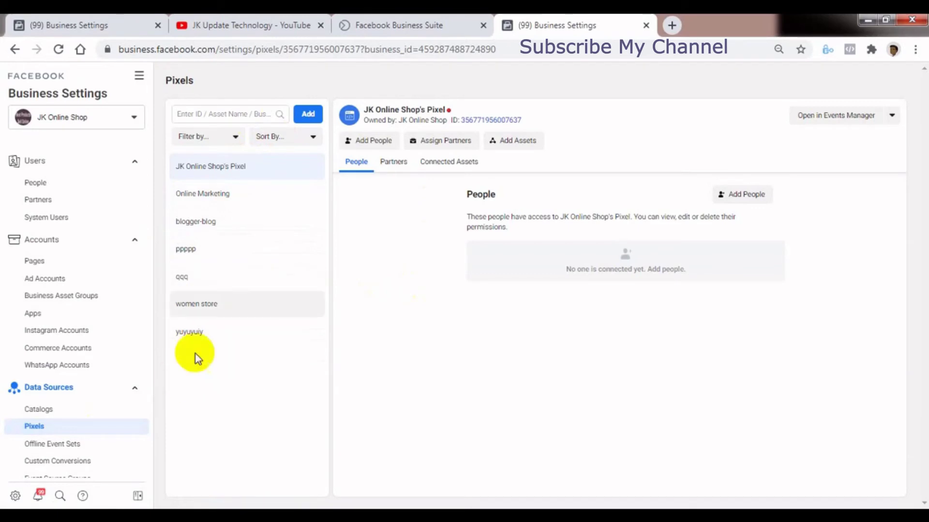
click(218, 311)
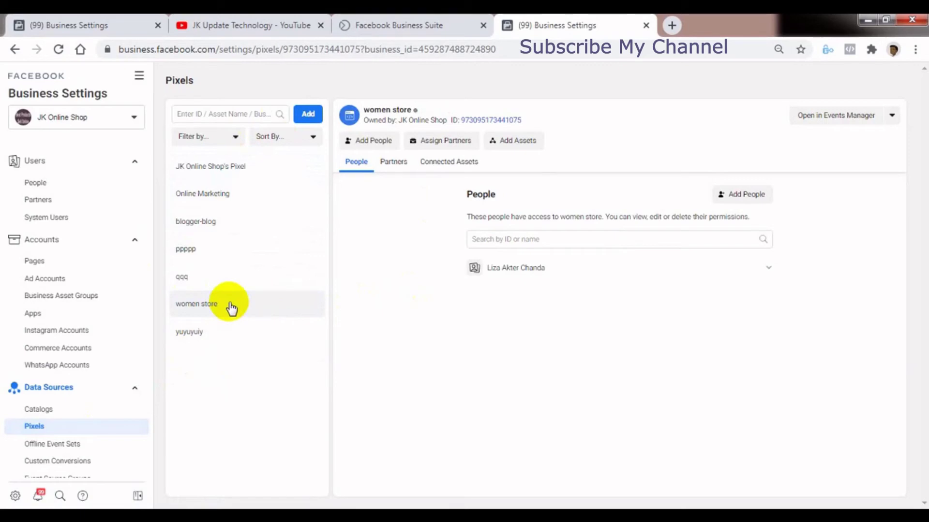
click(440, 141)
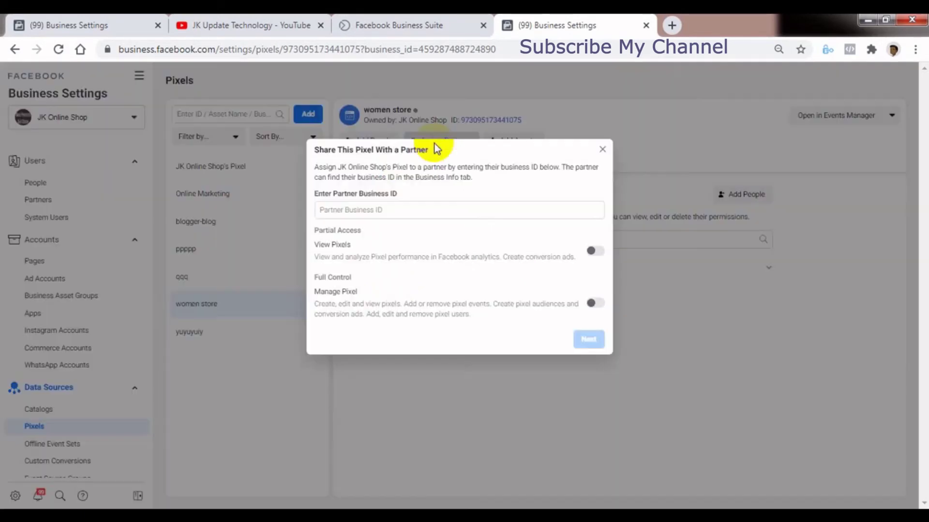
click(356, 210)
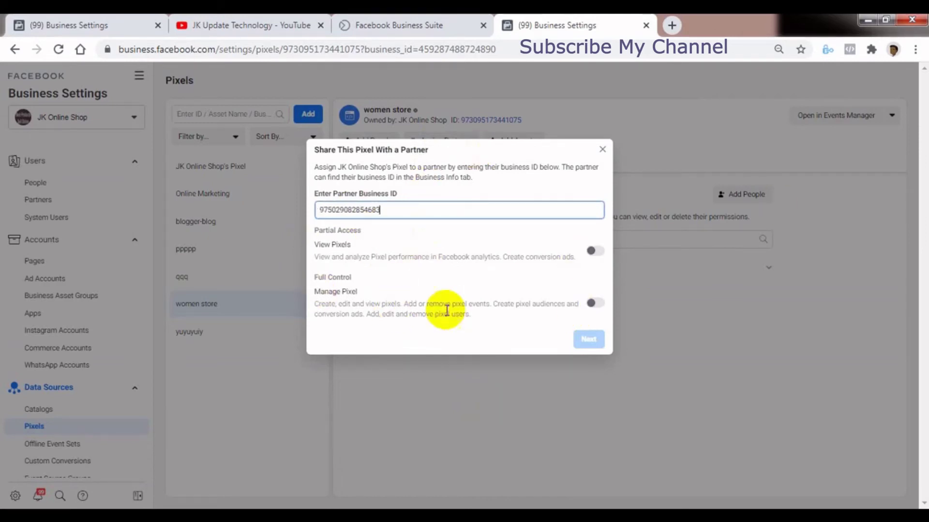
click(594, 304)
click(583, 343)
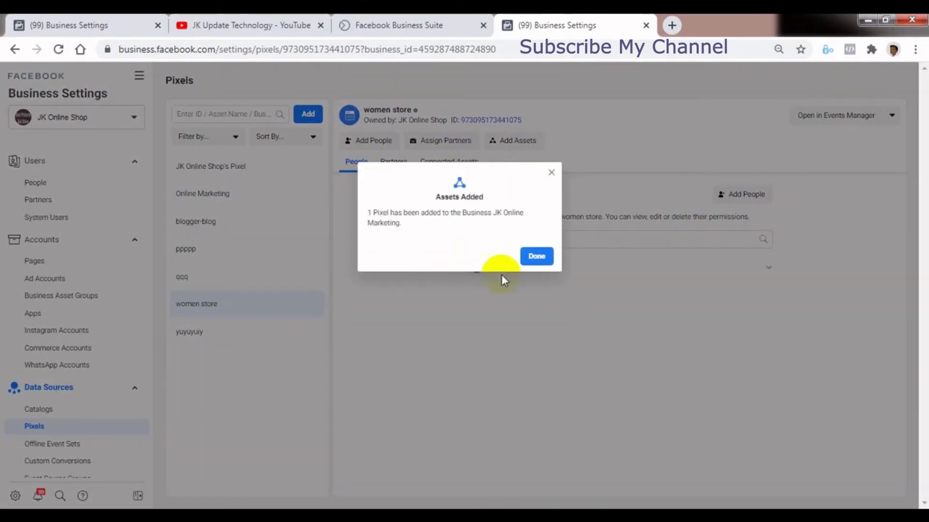
click(552, 261)
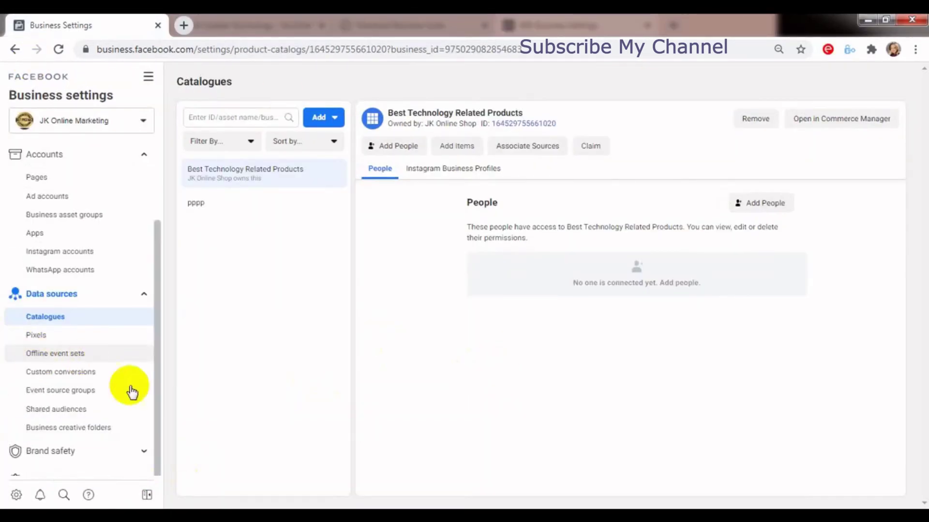
Step: Check the pixels under JK Online Marketing's data sources for the shared women store pixel
click(38, 335)
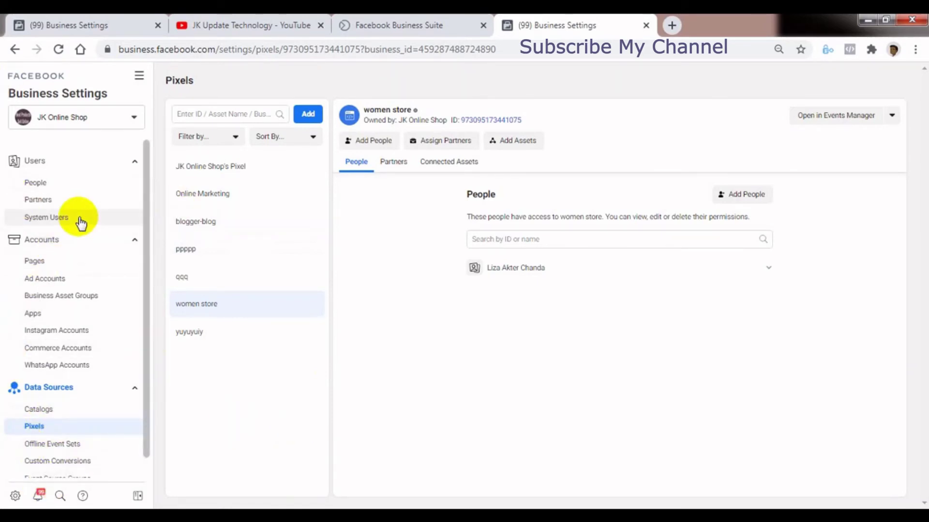
Step: Start giving partner JK Online Marketing access to JK Online Shop's assets, assigning the Best Consumer Electronics Products catalog with Manage catalog access
click(45, 200)
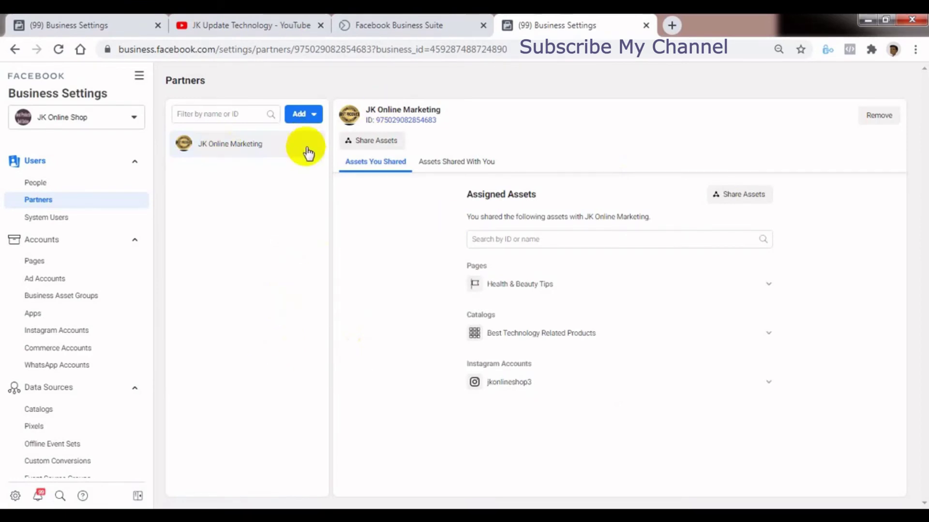
click(300, 116)
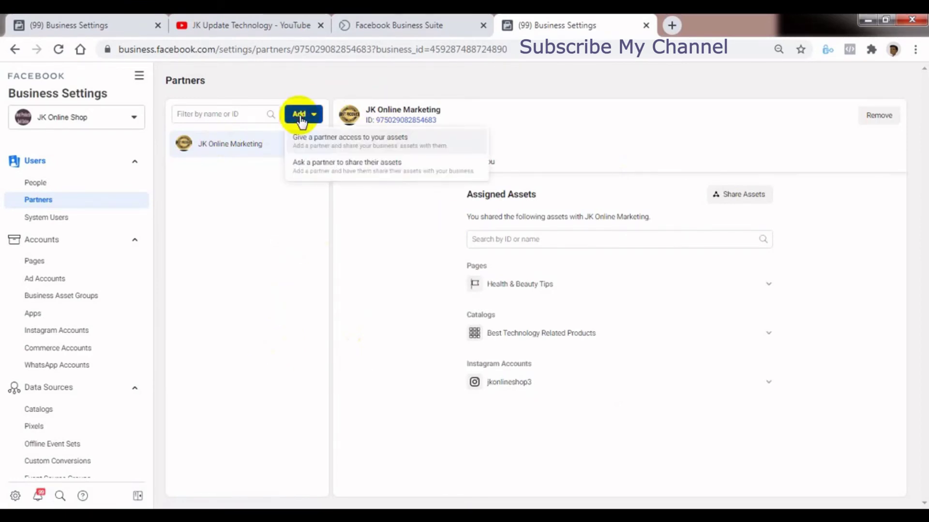
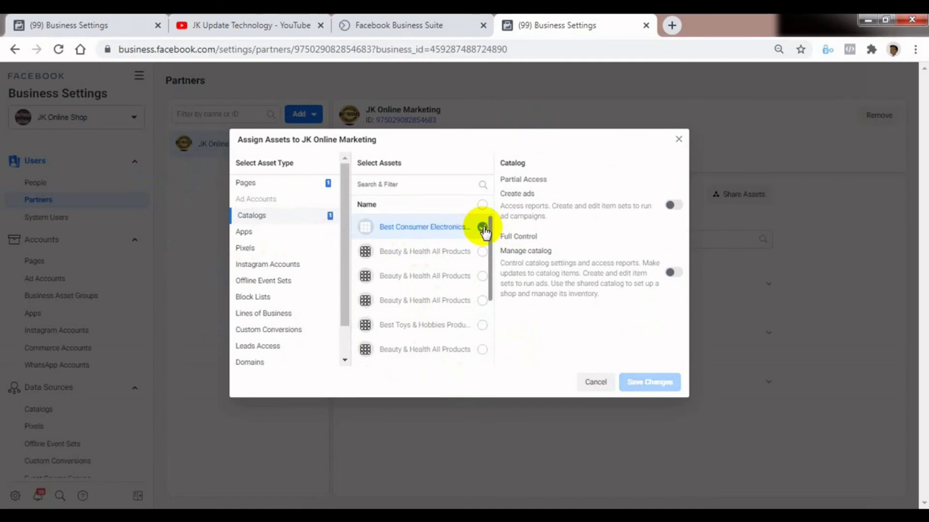
click(673, 273)
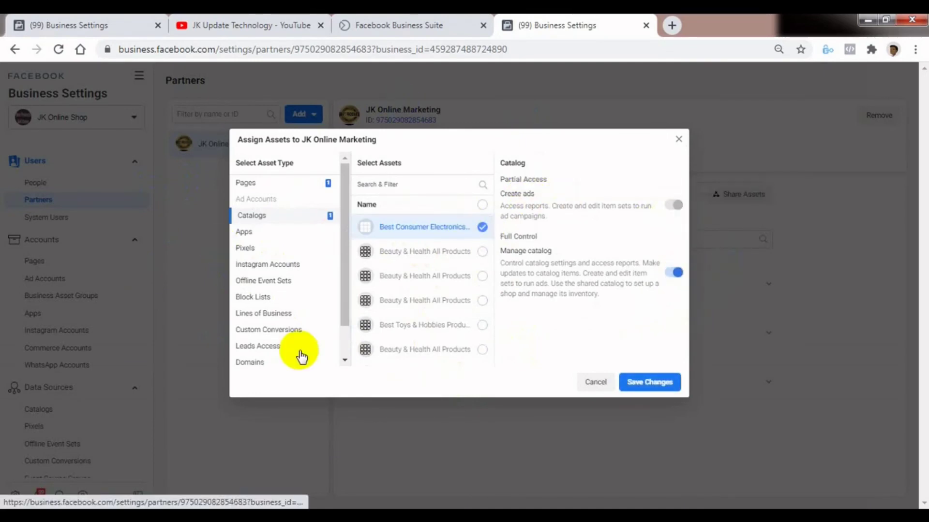
Step: Assign the test app with Manage App access and the qqq pixel with View Pixels access to the partner
click(257, 235)
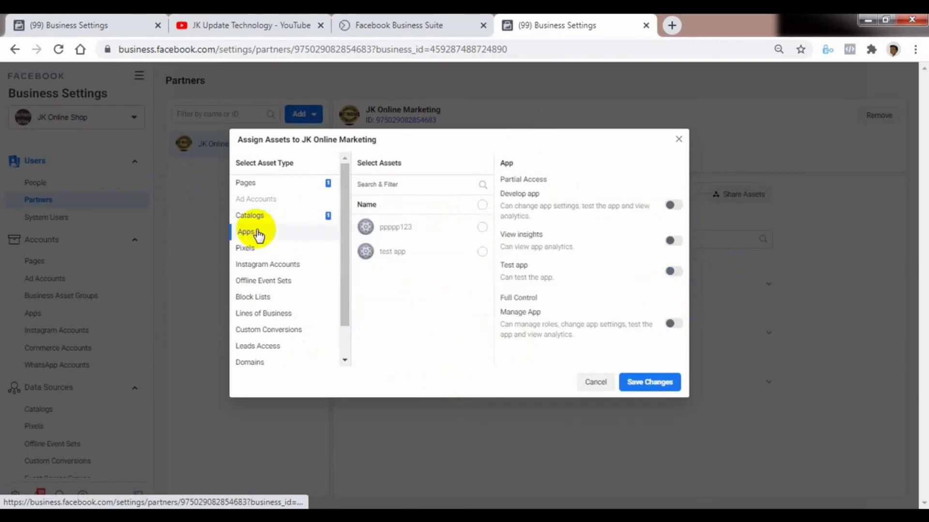
click(481, 252)
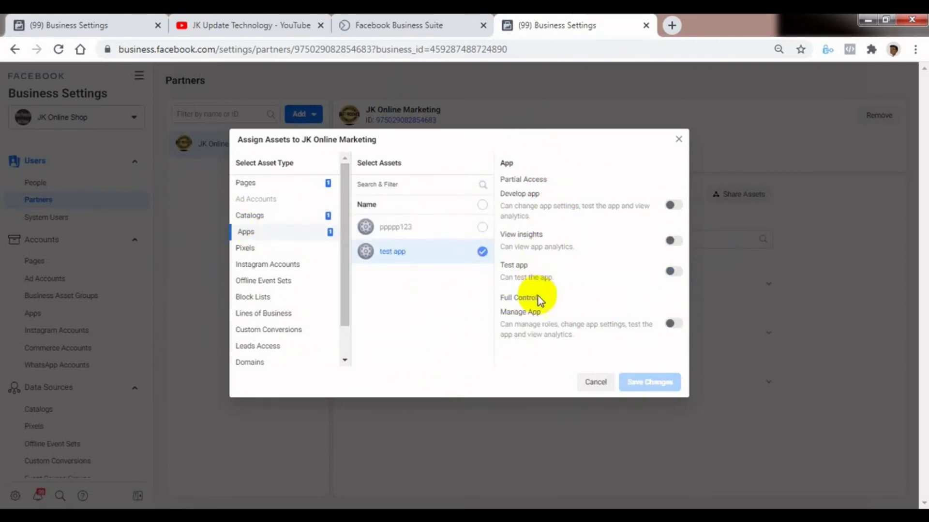
click(673, 323)
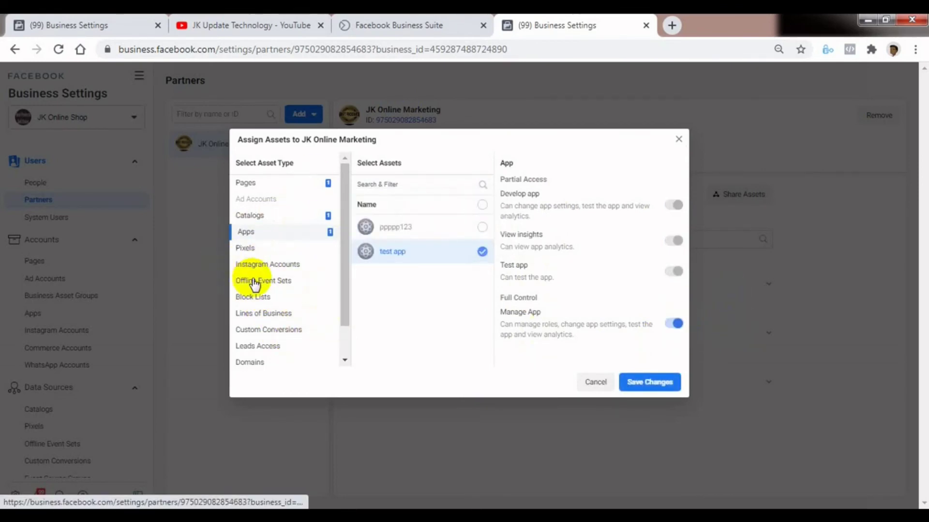
click(260, 253)
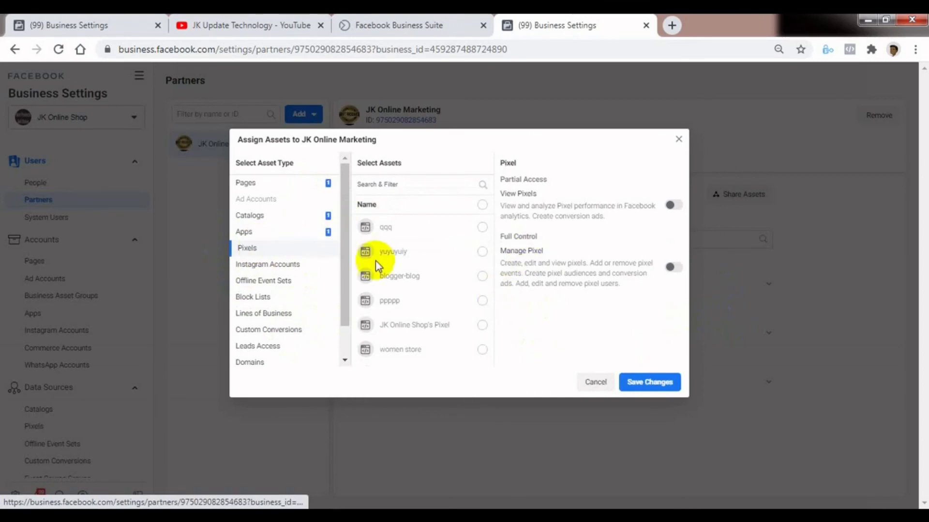
click(480, 231)
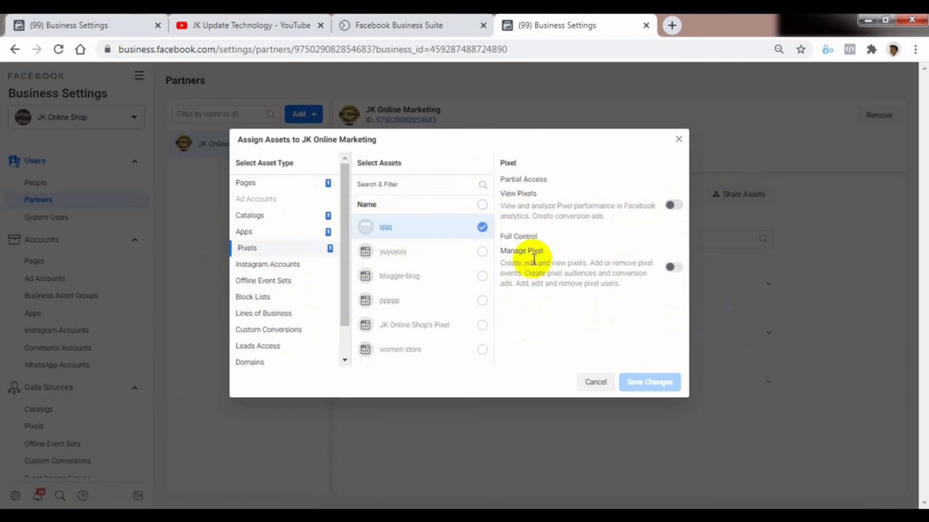
click(675, 207)
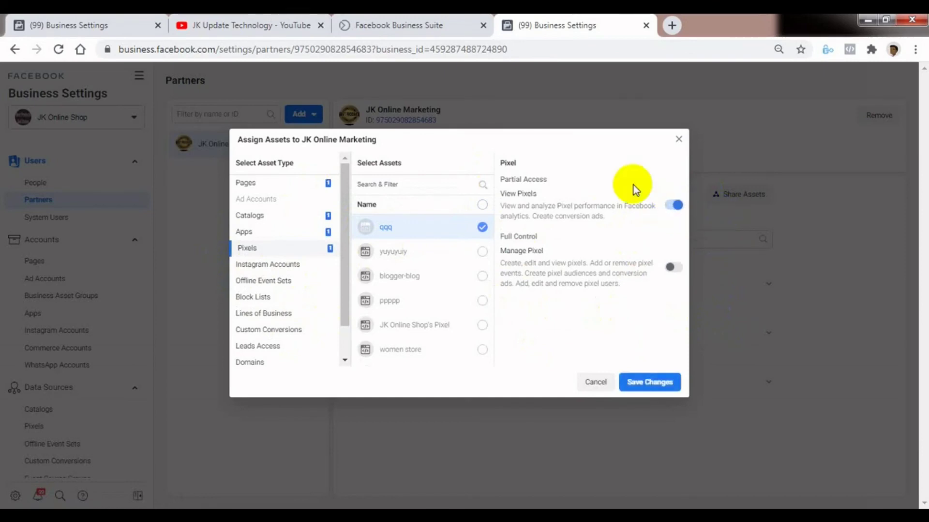
Step: Assign the sd offline event set to the partner with Manage Offline Event Set access
click(280, 281)
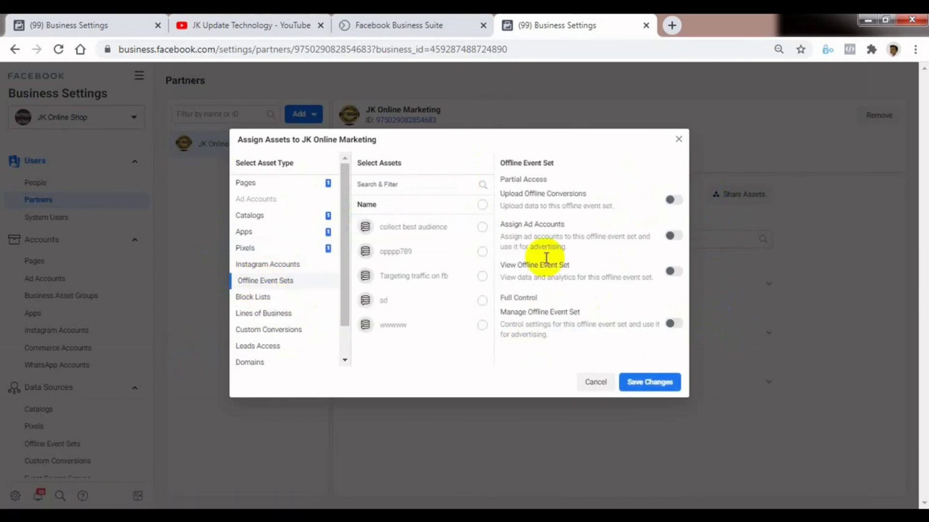
click(483, 301)
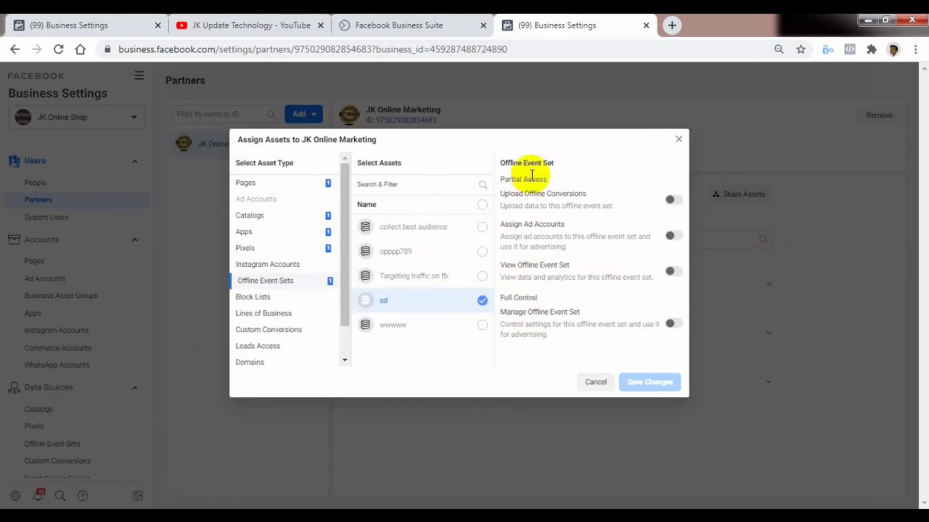
click(674, 325)
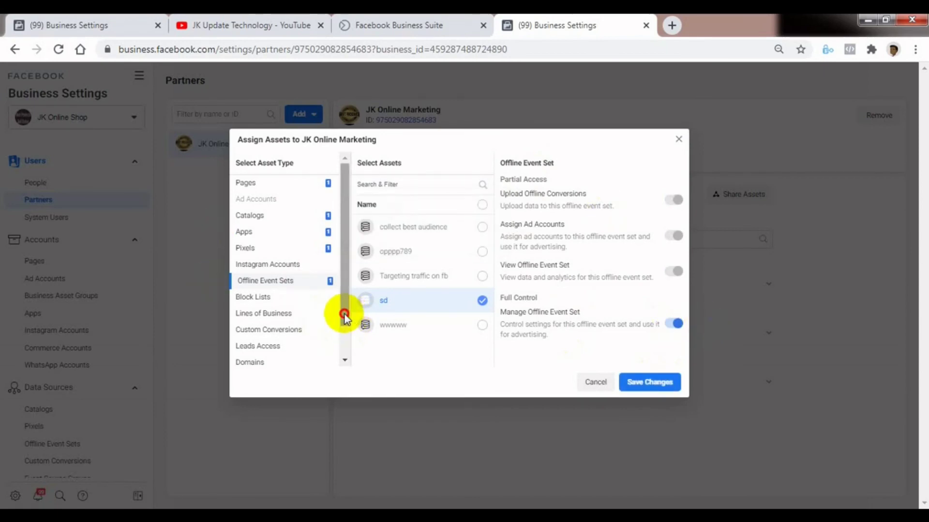
Step: Add the pppp business creative folder with Manage Business Creative Folder access and save all asset assignments for the partner
drag(344, 315, 344, 357)
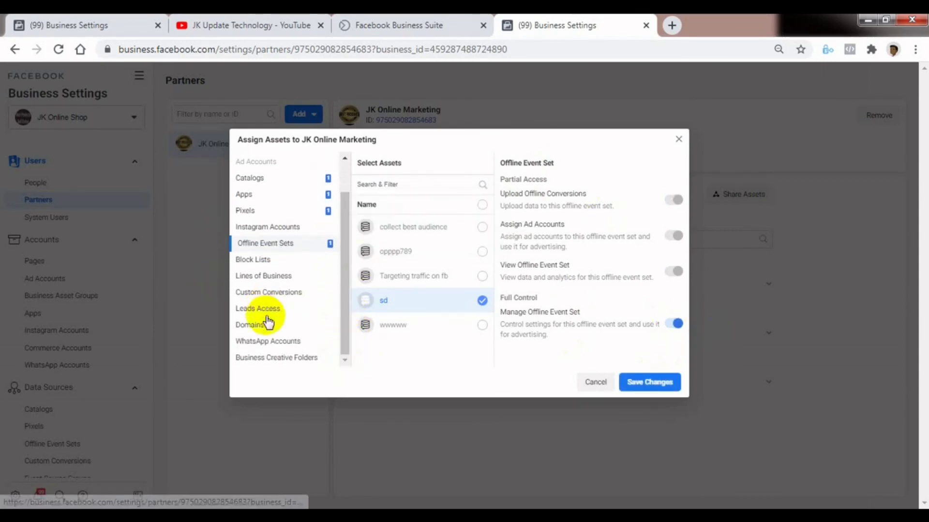
click(278, 283)
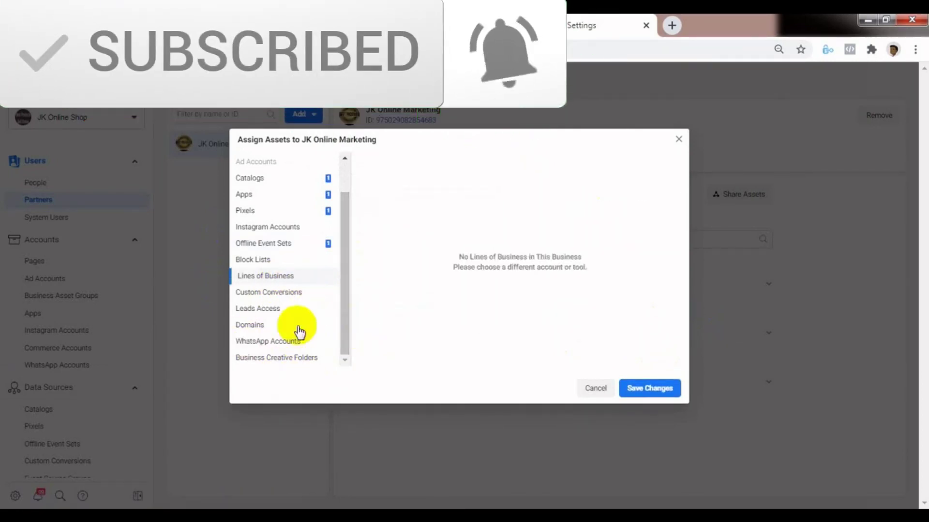
click(272, 366)
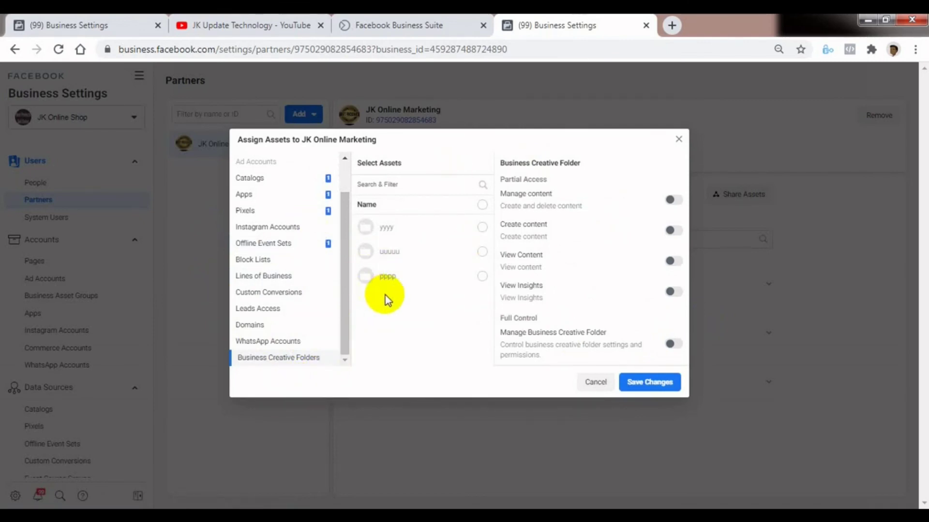
click(479, 277)
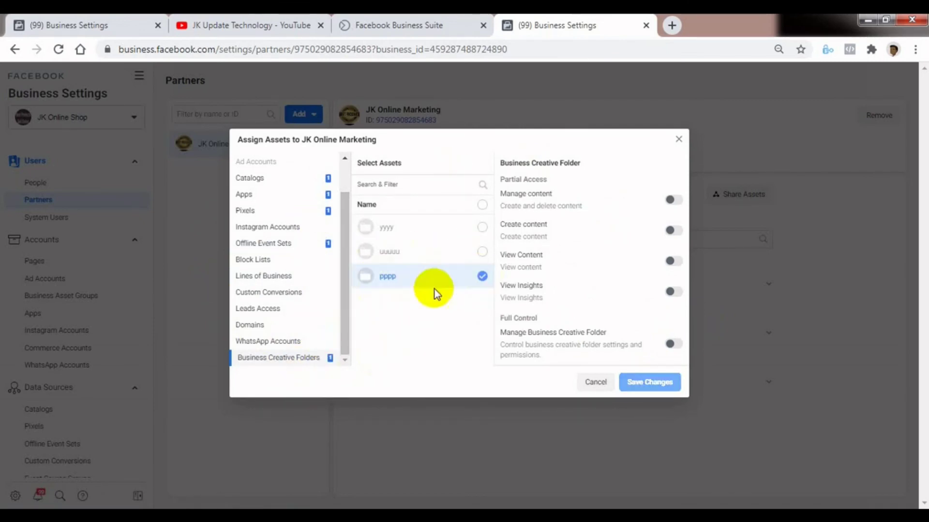
click(674, 344)
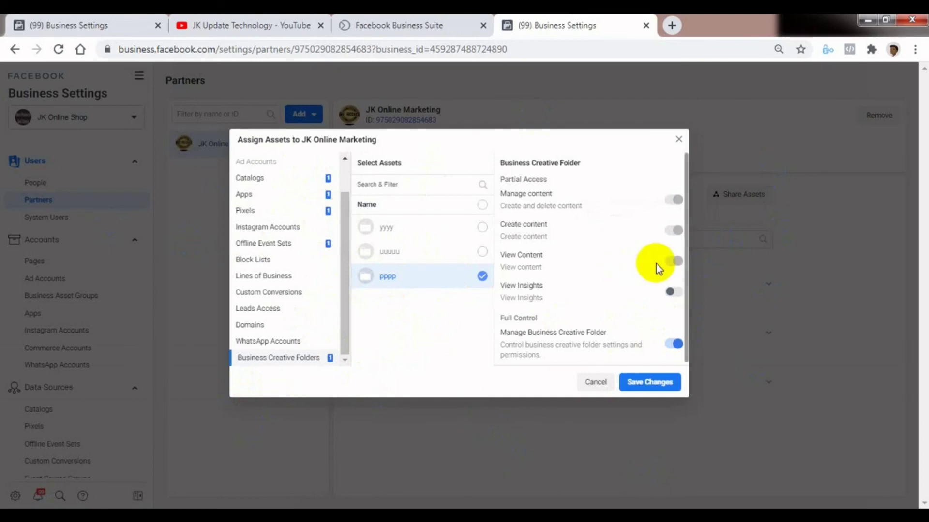
click(651, 389)
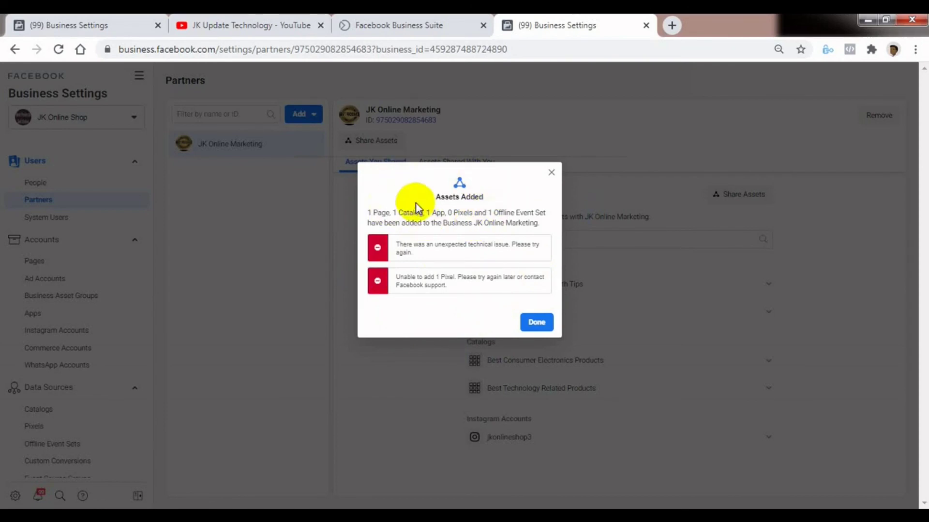
click(537, 323)
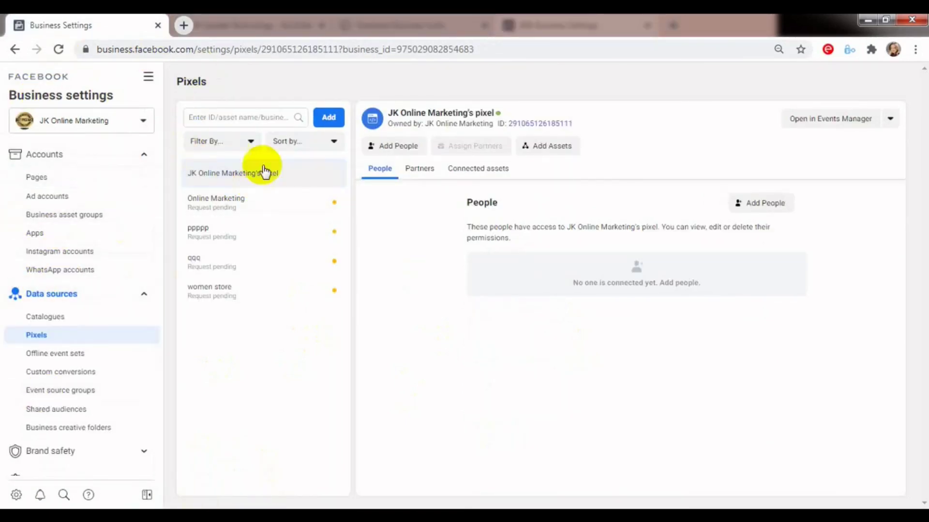
click(53, 181)
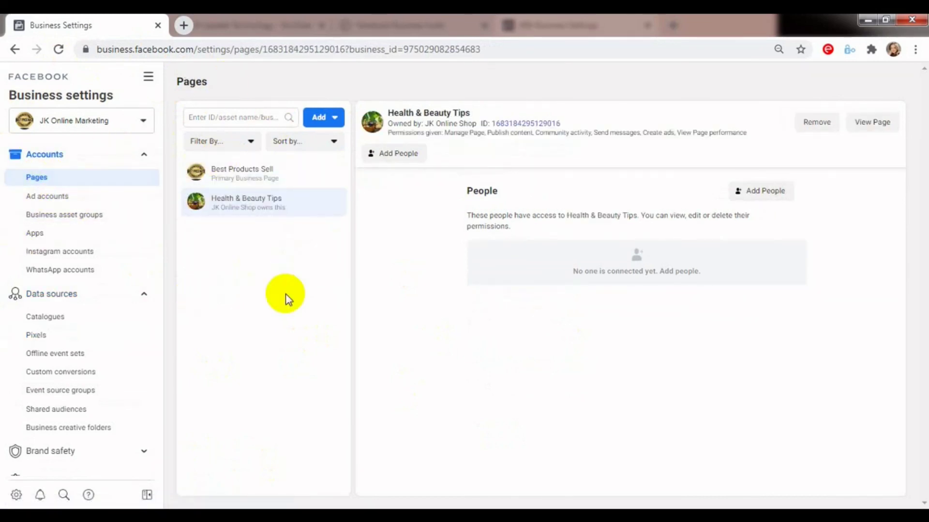
click(58, 49)
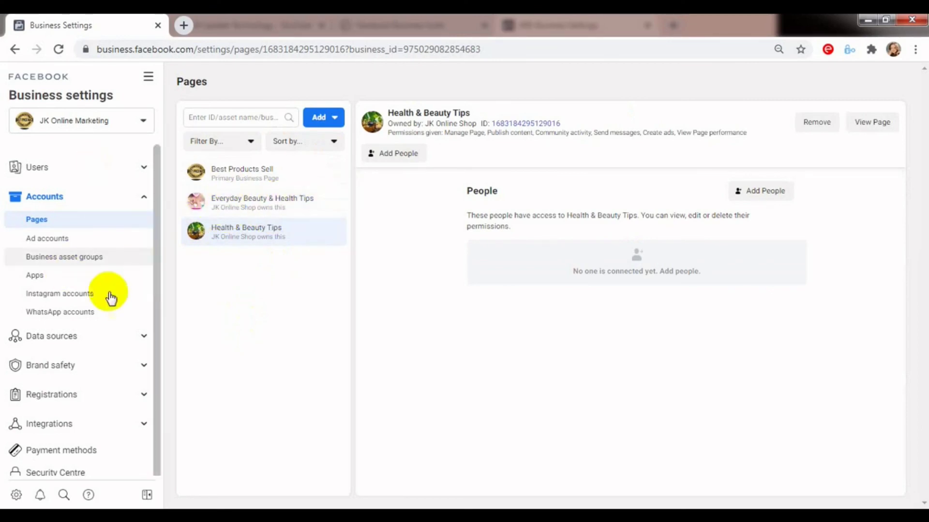
click(57, 277)
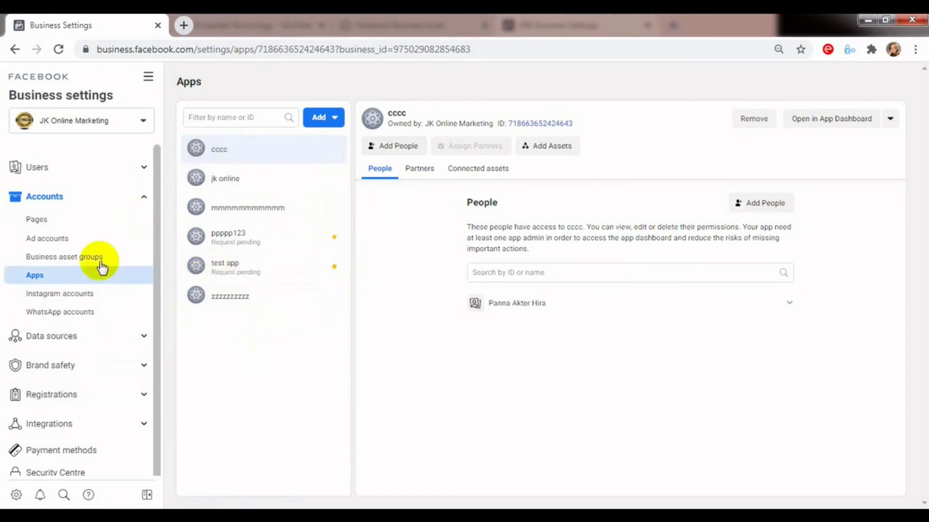
click(91, 339)
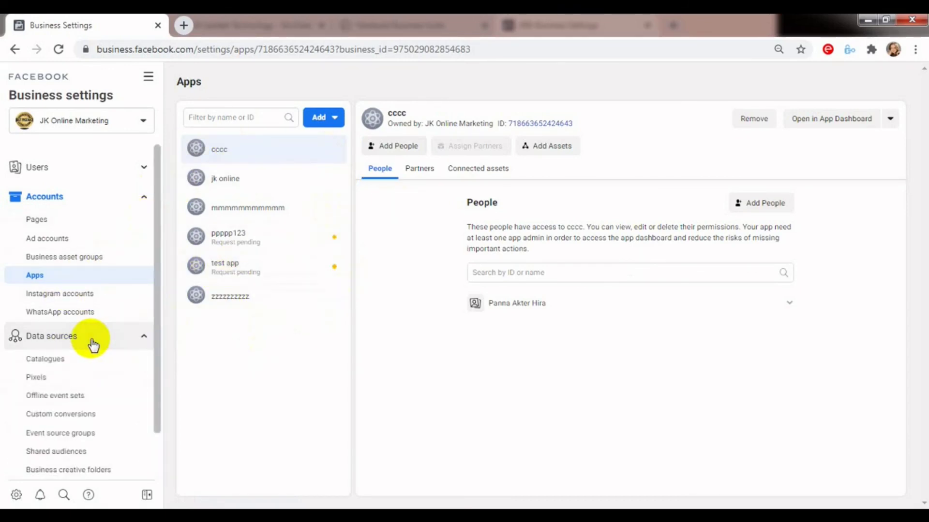
click(50, 363)
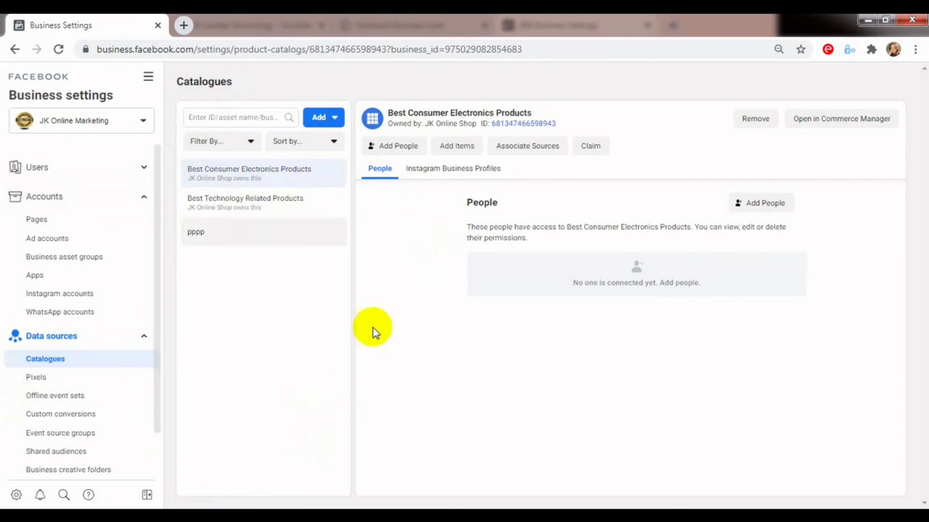
click(68, 397)
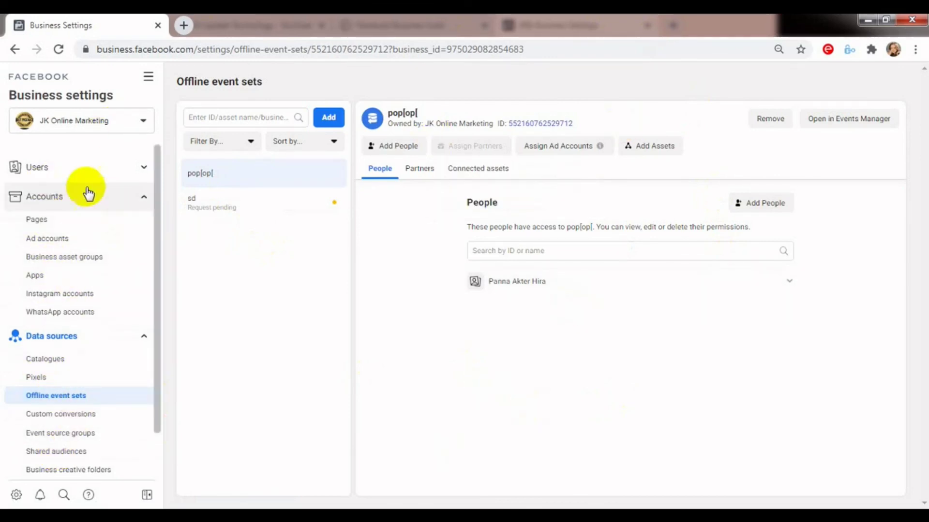
click(62, 177)
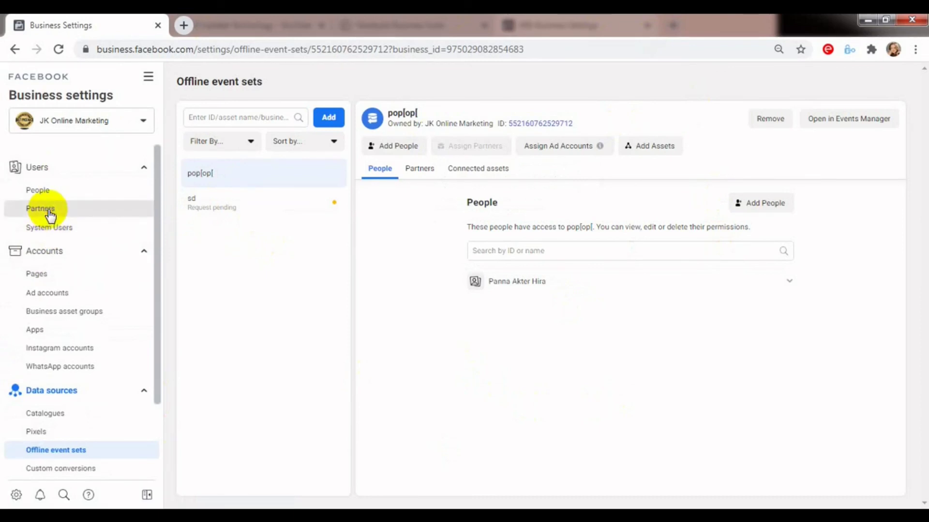
click(44, 208)
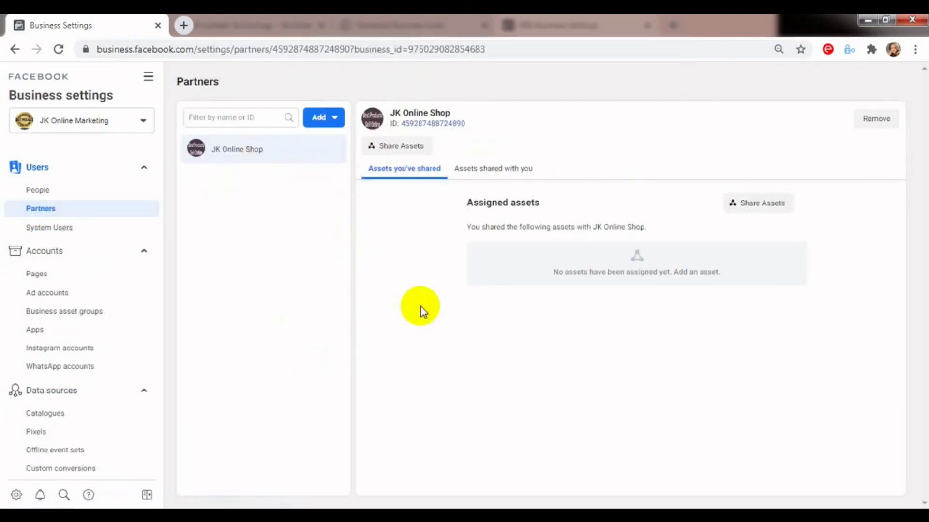